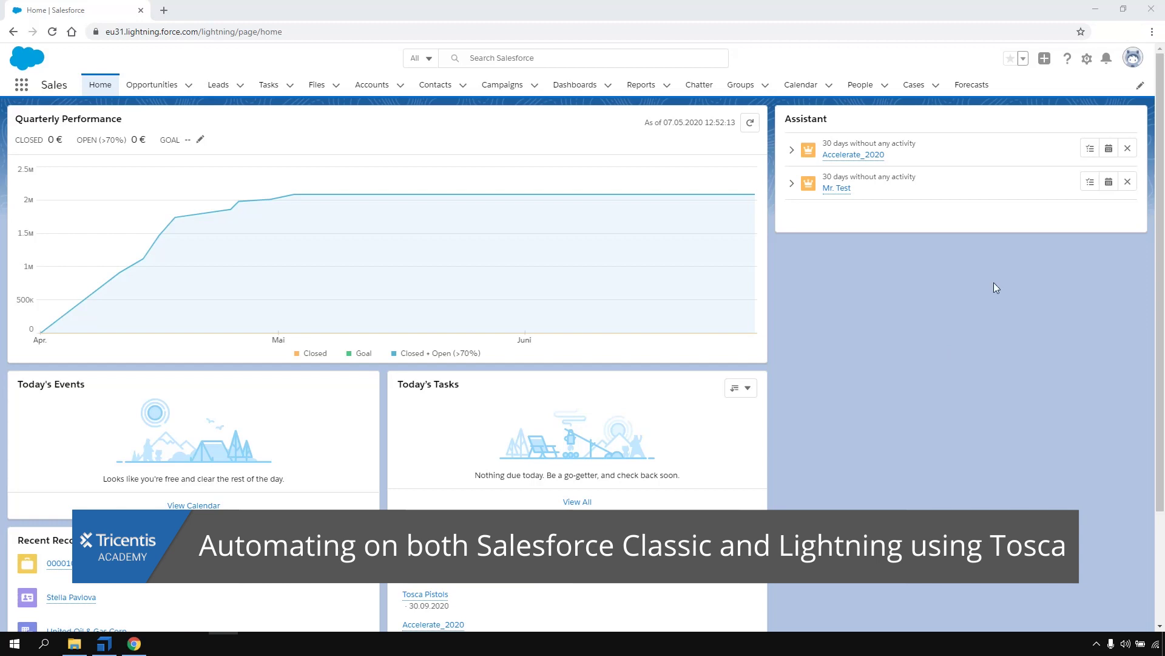
Switch the Salesforce interface to Salesforce Classic and back to Lightning Experience
left_click(1132, 58)
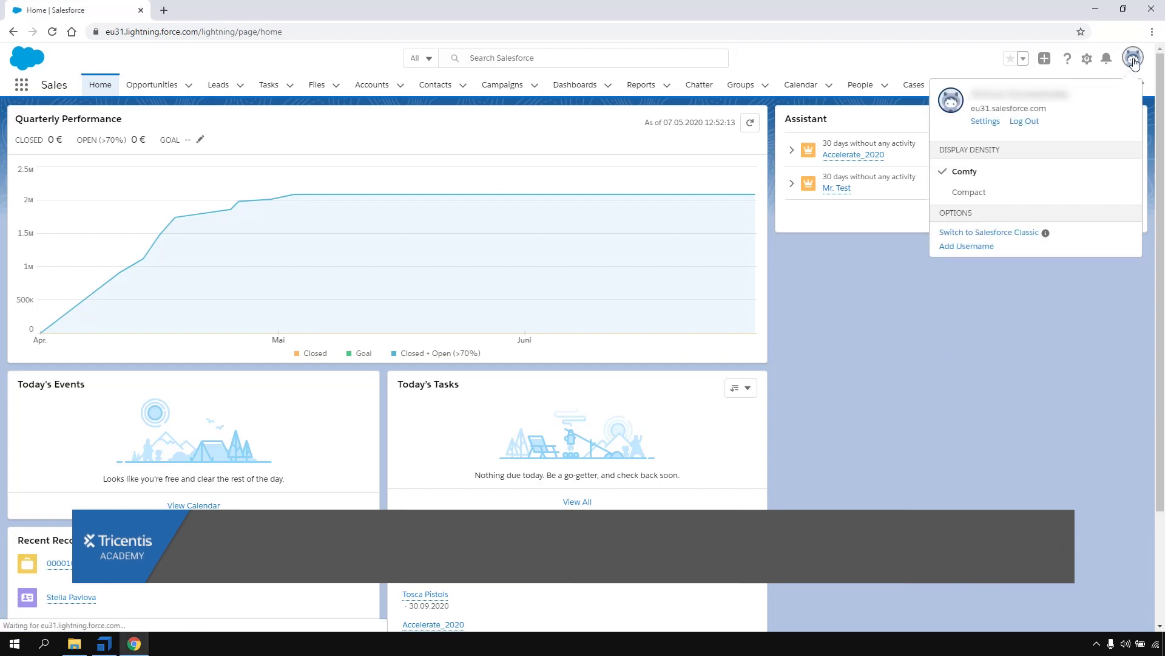
left_click(1029, 237)
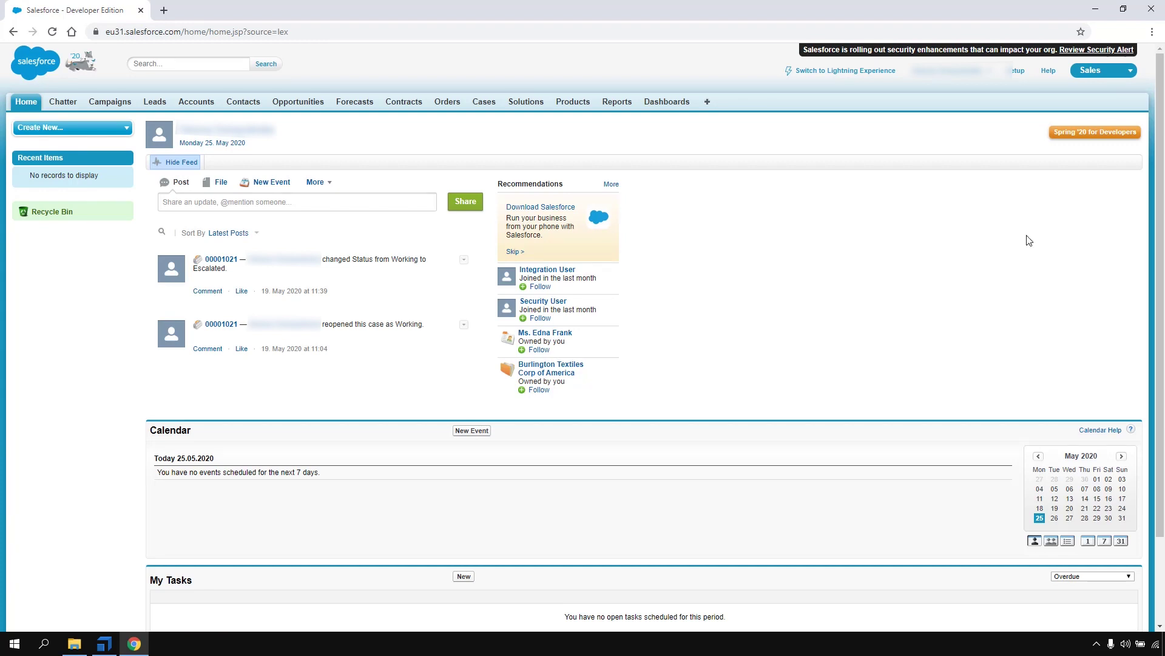
left_click(866, 71)
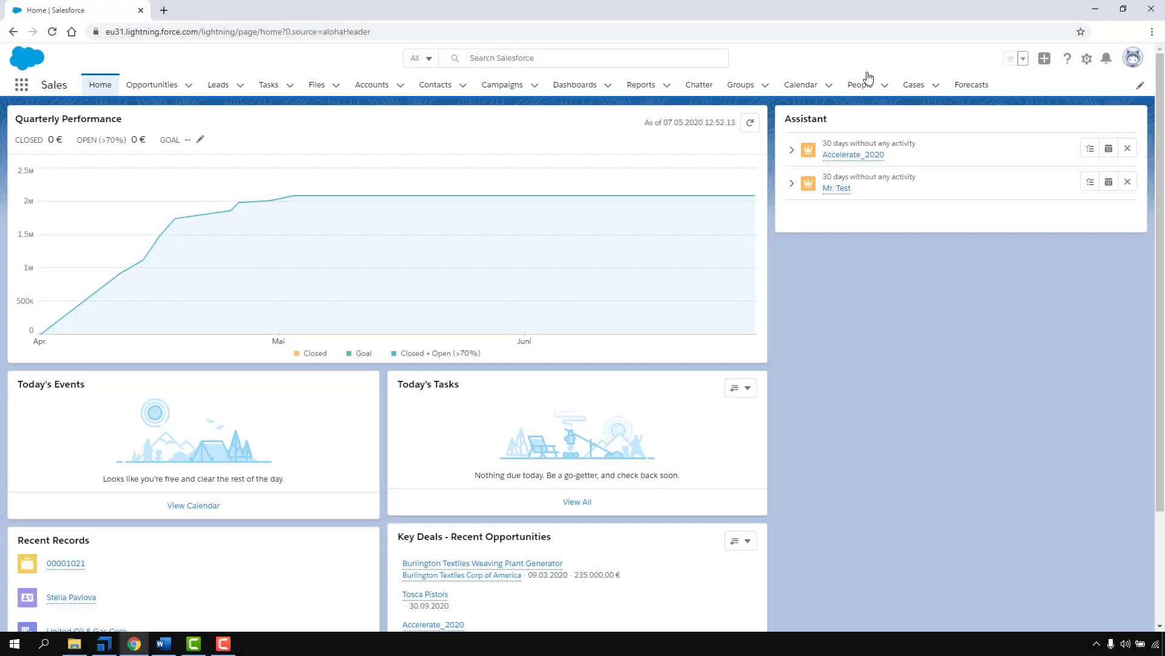
Switch to Tosca Commander and review the test steps and values of the "Create an opportunity" test case from OpenUrl to Save
left_click(105, 644)
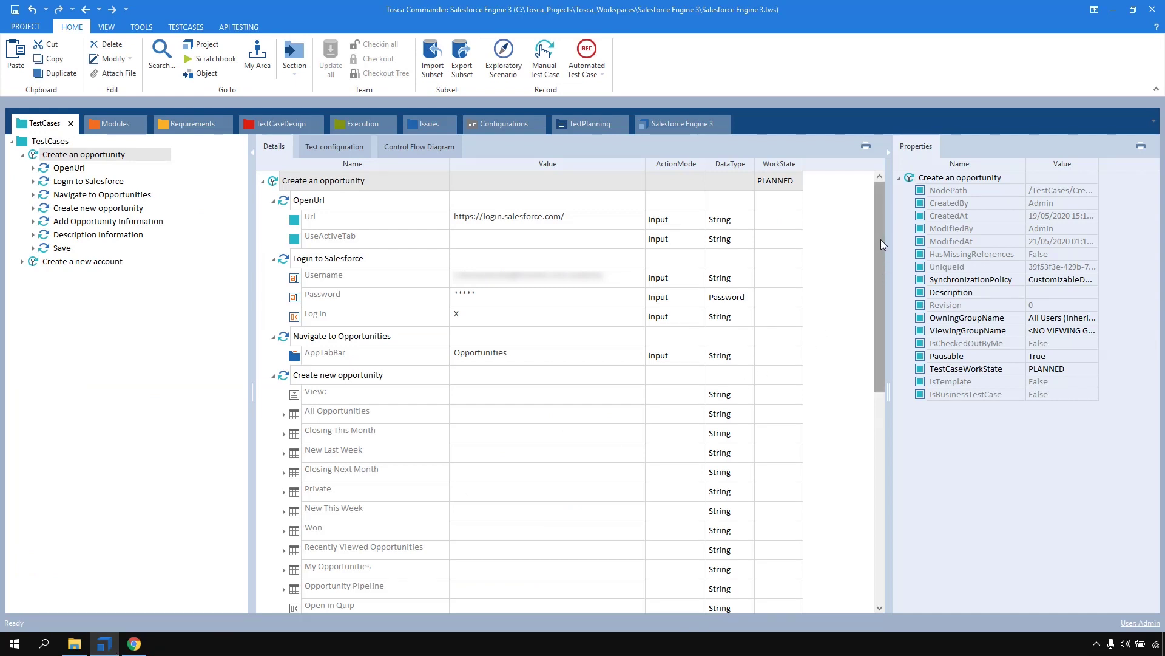
left_click(860, 203)
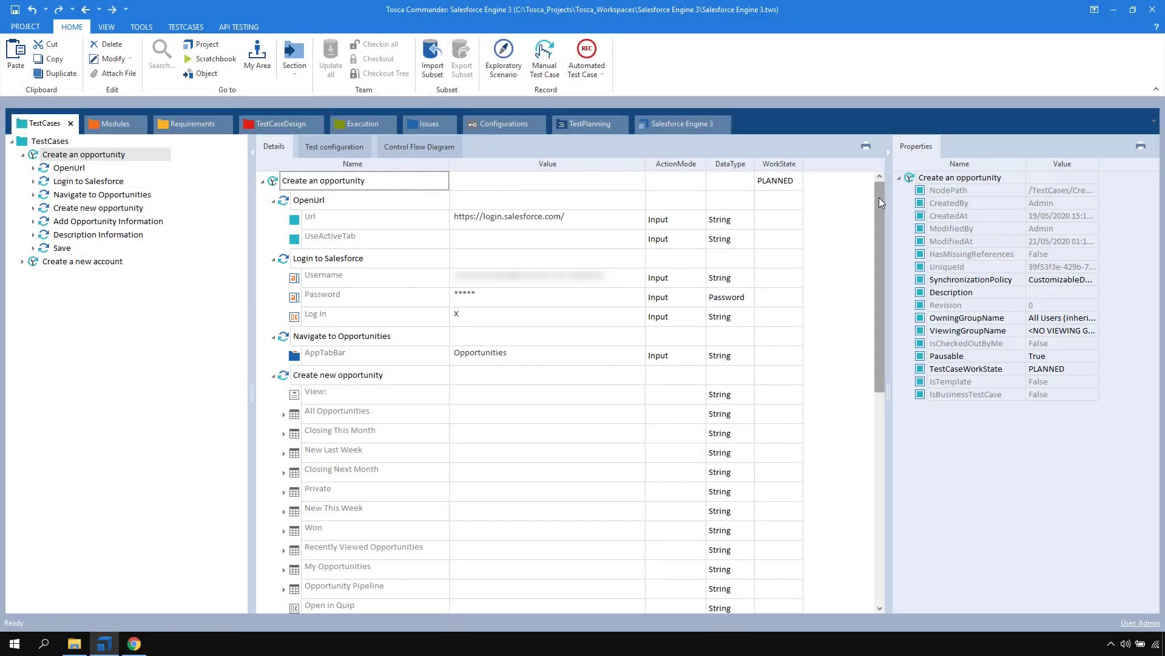
left_click_drag(879, 198, 880, 247)
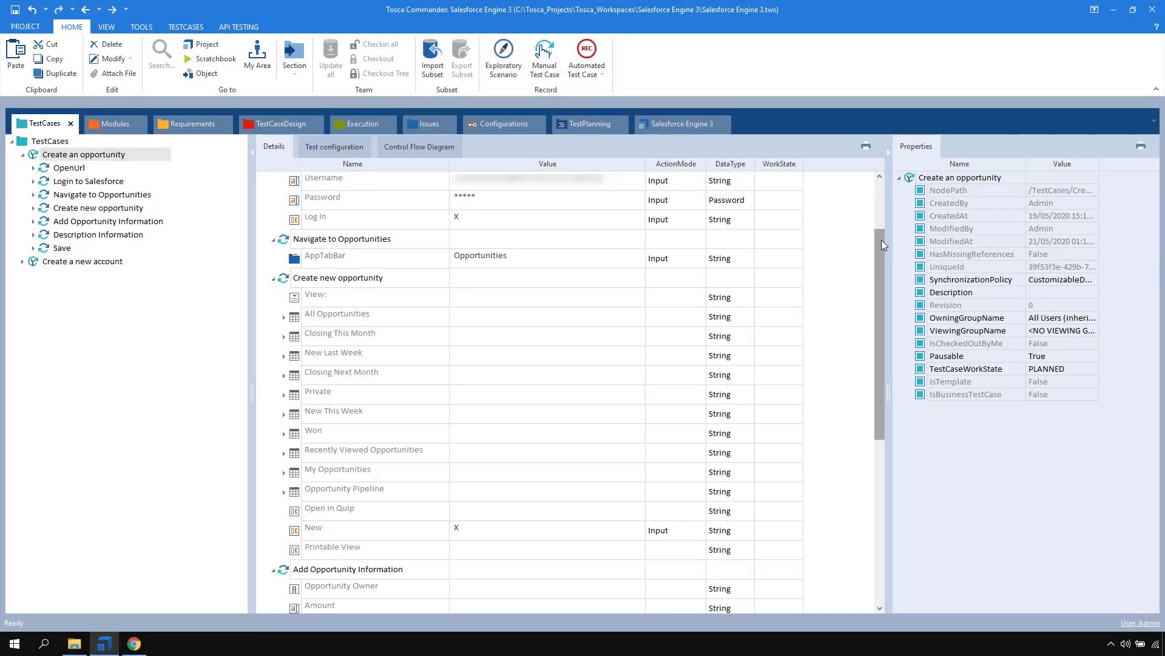
left_click_drag(881, 239, 859, 419)
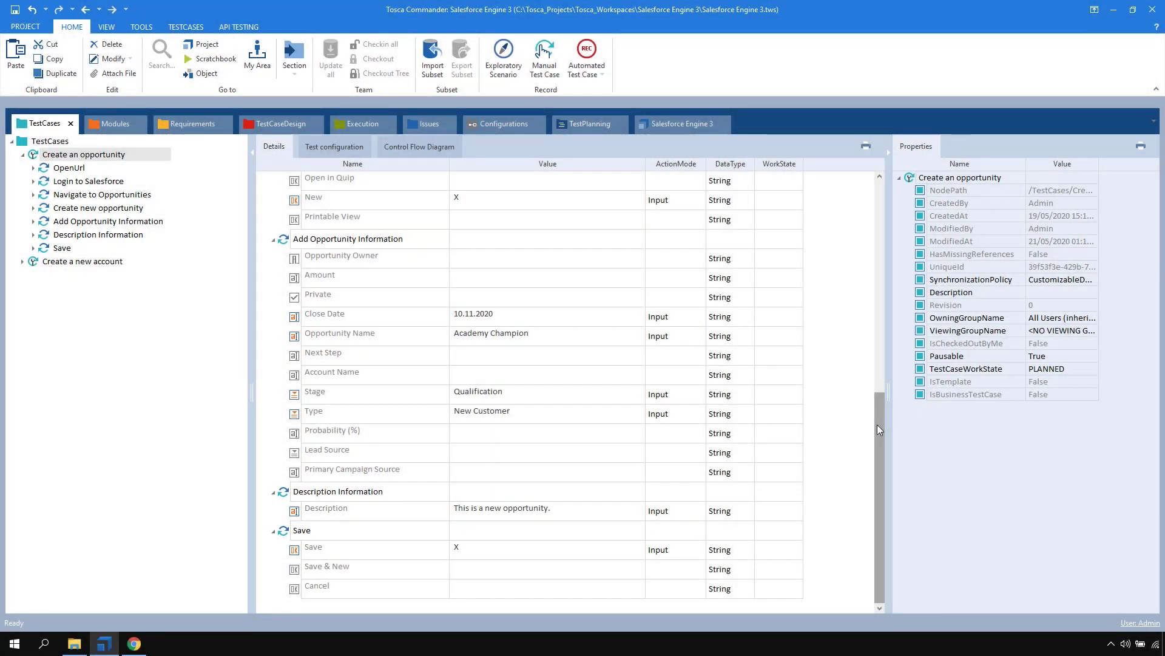
left_click_drag(880, 420, 874, 213)
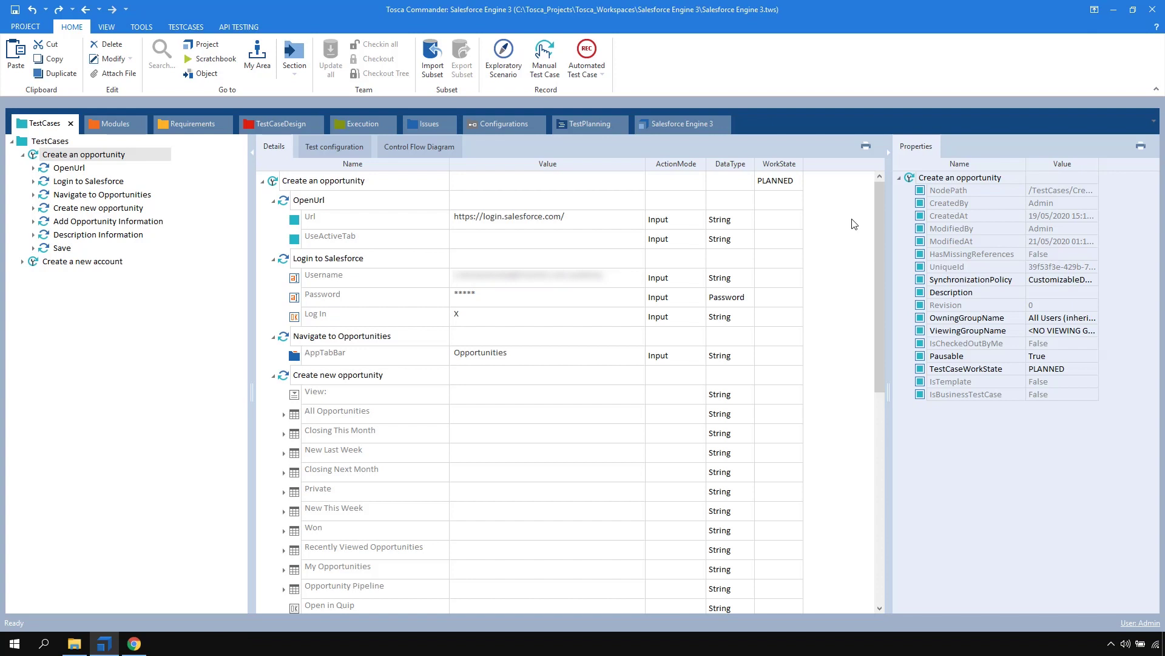
Add a test configuration parameter named Browser with the value InternetExplorer to "Create an opportunity" and return to its details
left_click(341, 147)
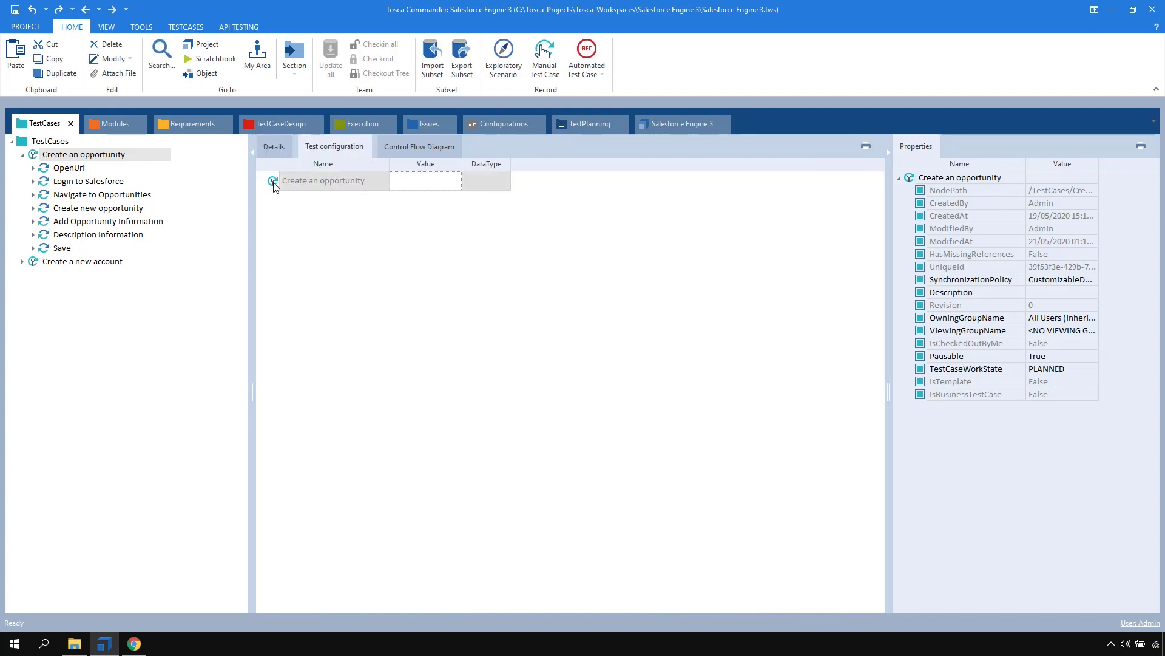
right_click(273, 185)
left_click(330, 167)
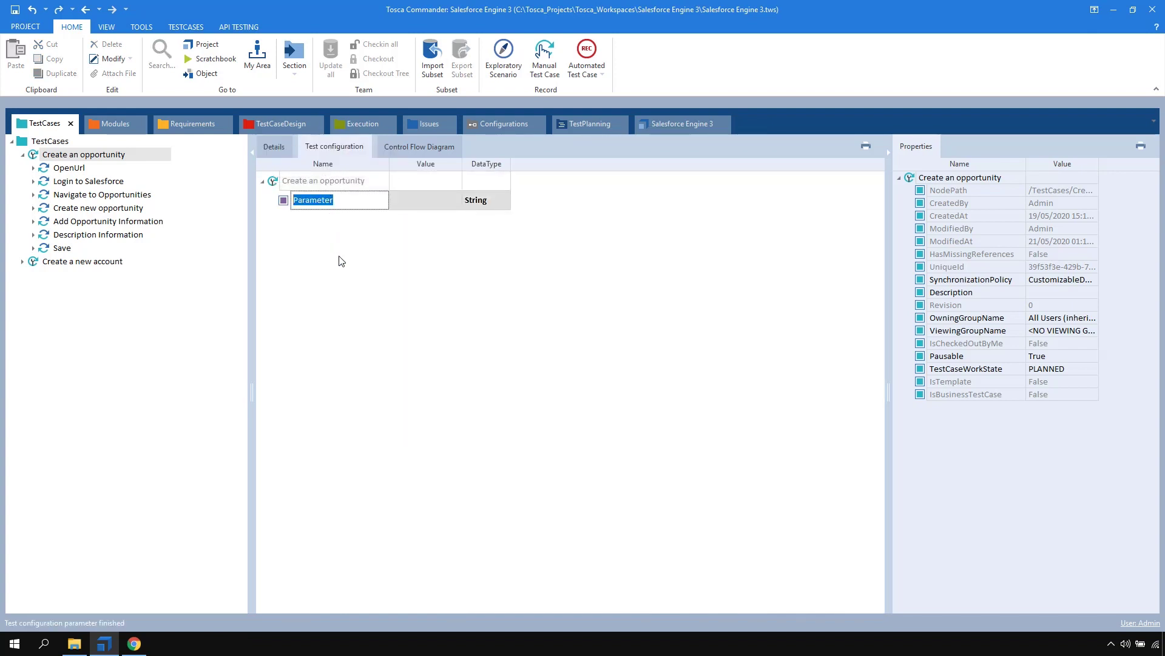
type("Browser")
left_click(416, 199)
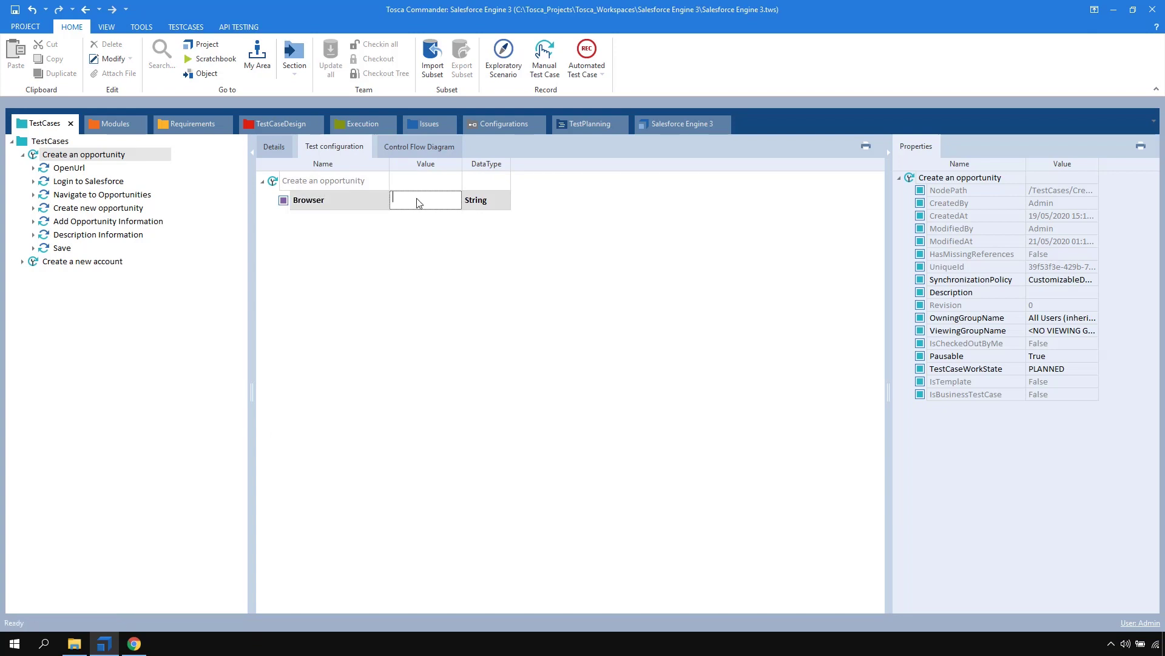
type("InternetExplorer")
left_click(275, 147)
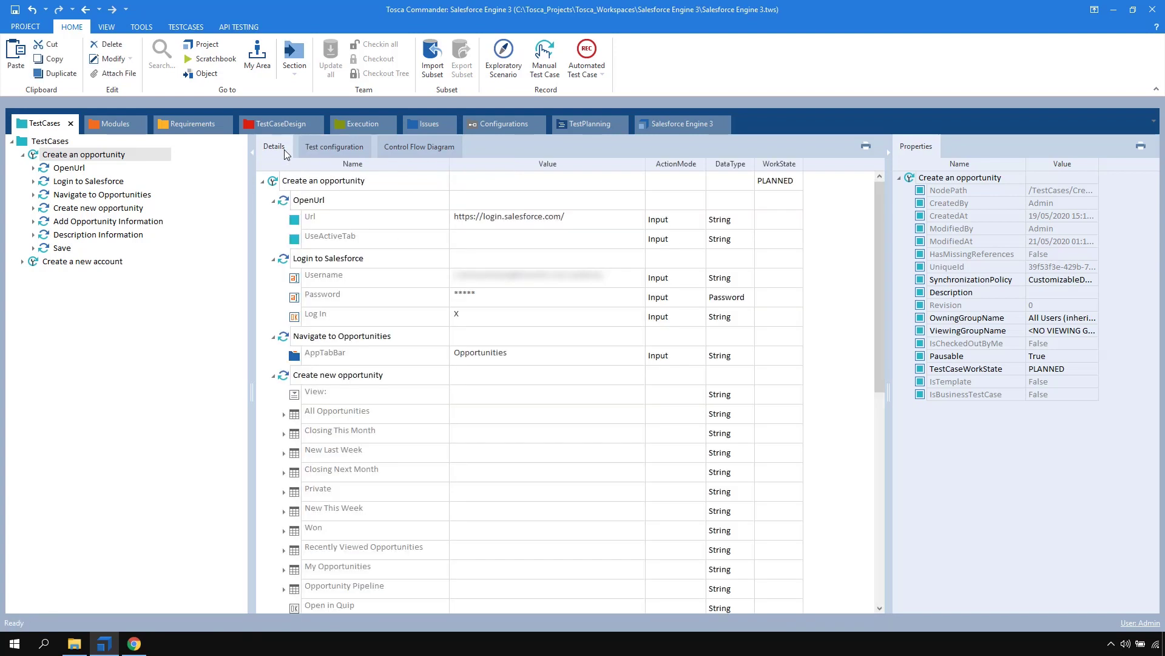
Switch to Chrome and change the Salesforce interface from Lightning to Salesforce Classic
left_click(134, 643)
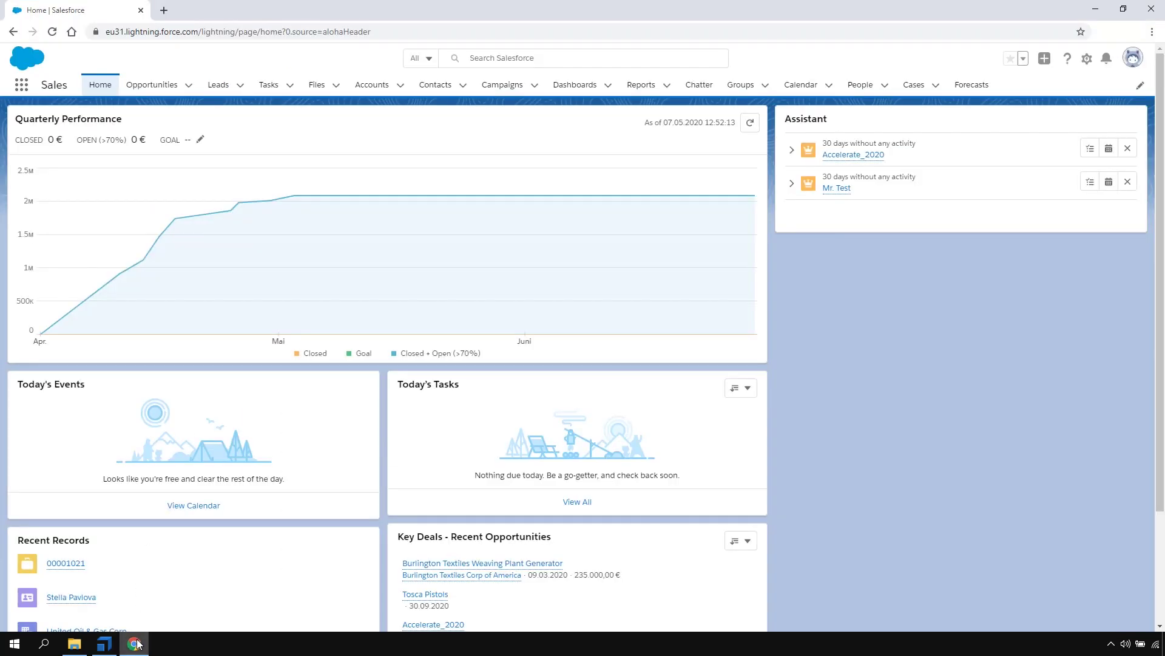
left_click(1139, 63)
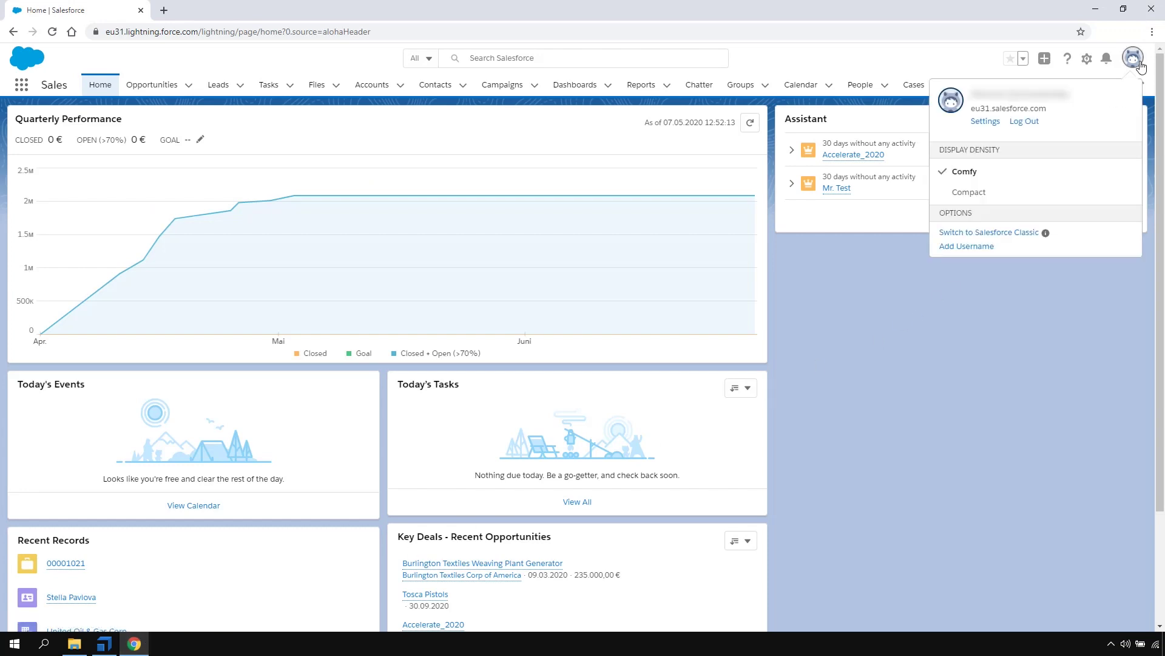
left_click(1018, 236)
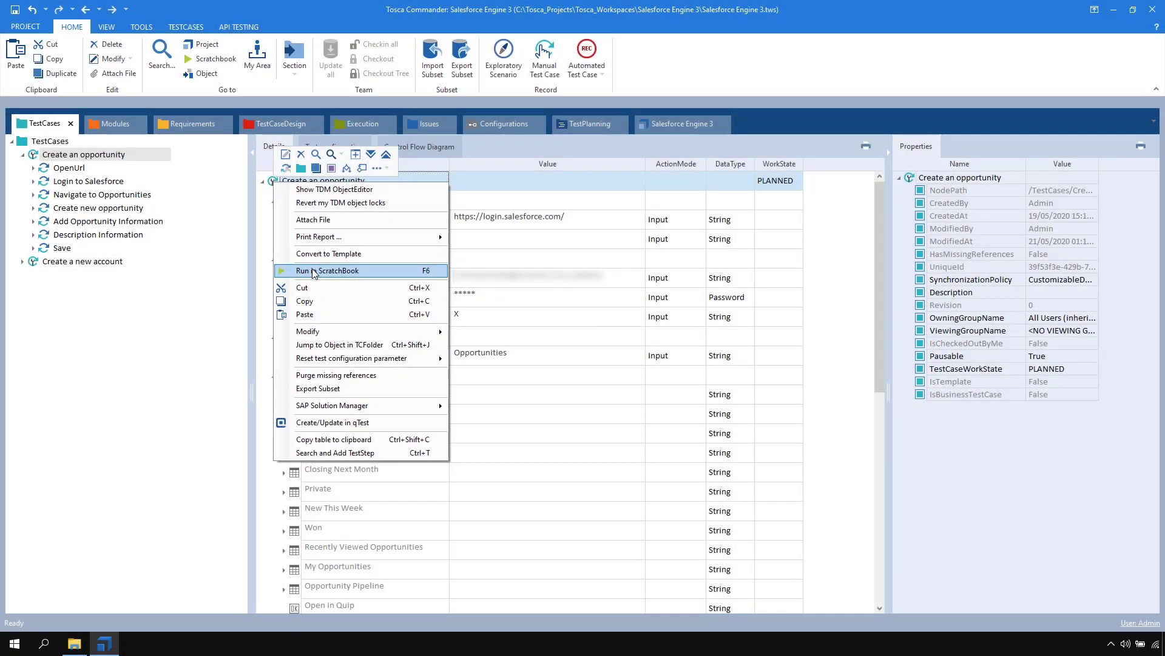
Run the "Create an opportunity" test case in ScratchBook and return to Tosca Commander
left_click(313, 270)
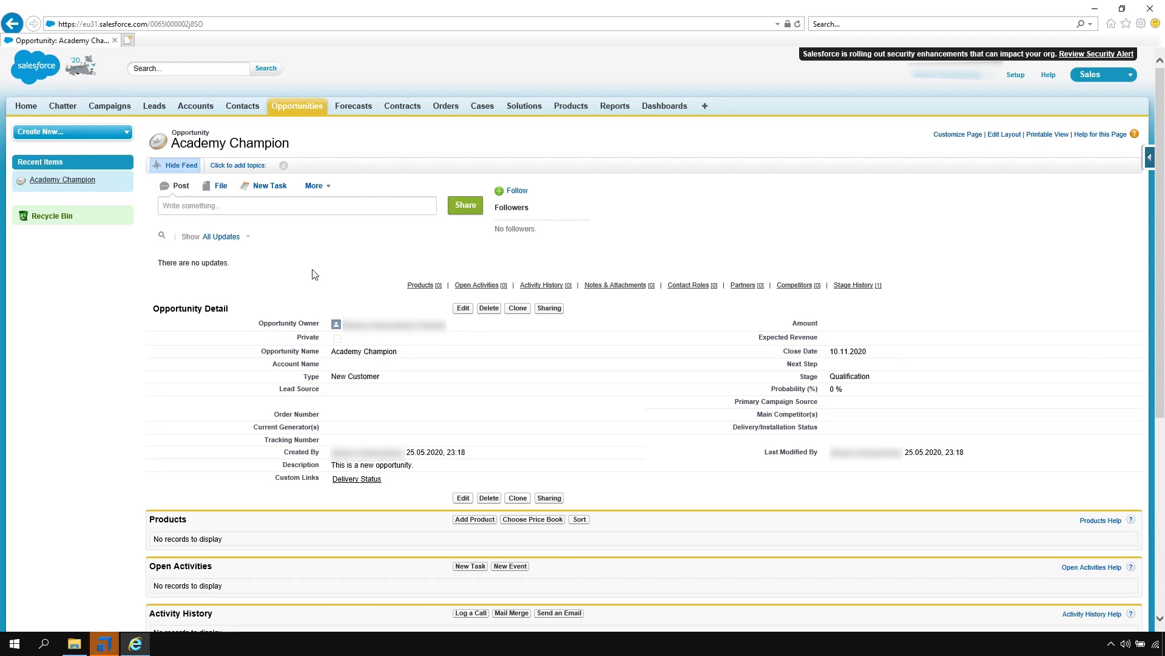
left_click(108, 637)
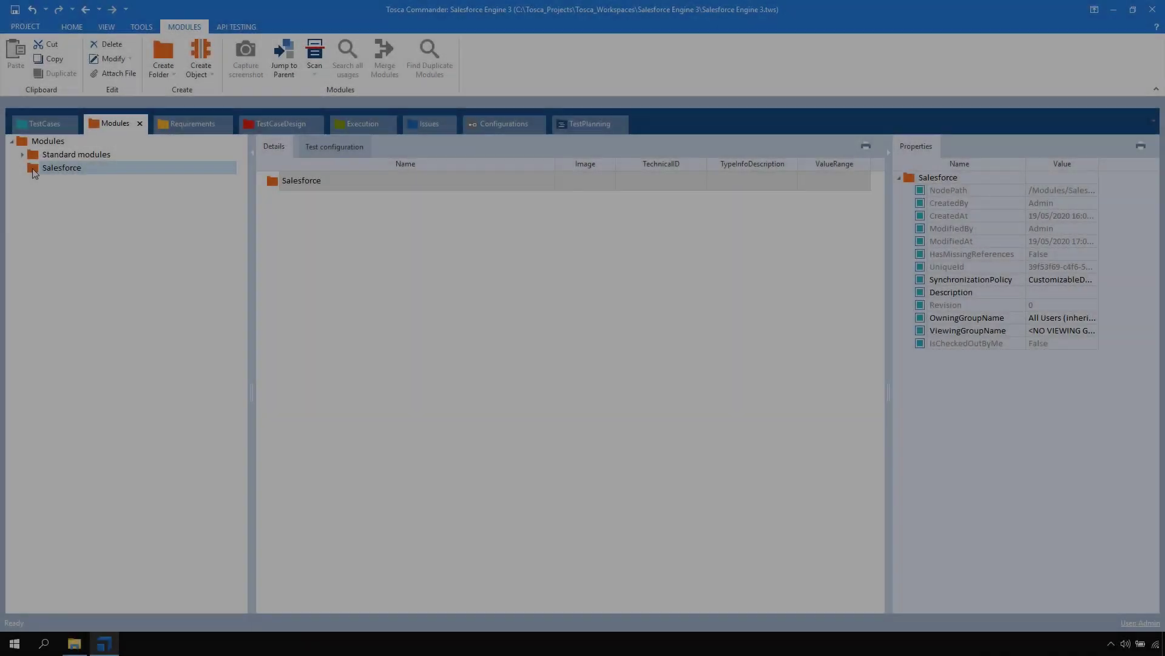
Start a Salesforce Scan on the Salesforce module folder and sign in with the user name and password for the Production environment
right_click(33, 170)
mouse_move(78, 236)
mouse_move(282, 307)
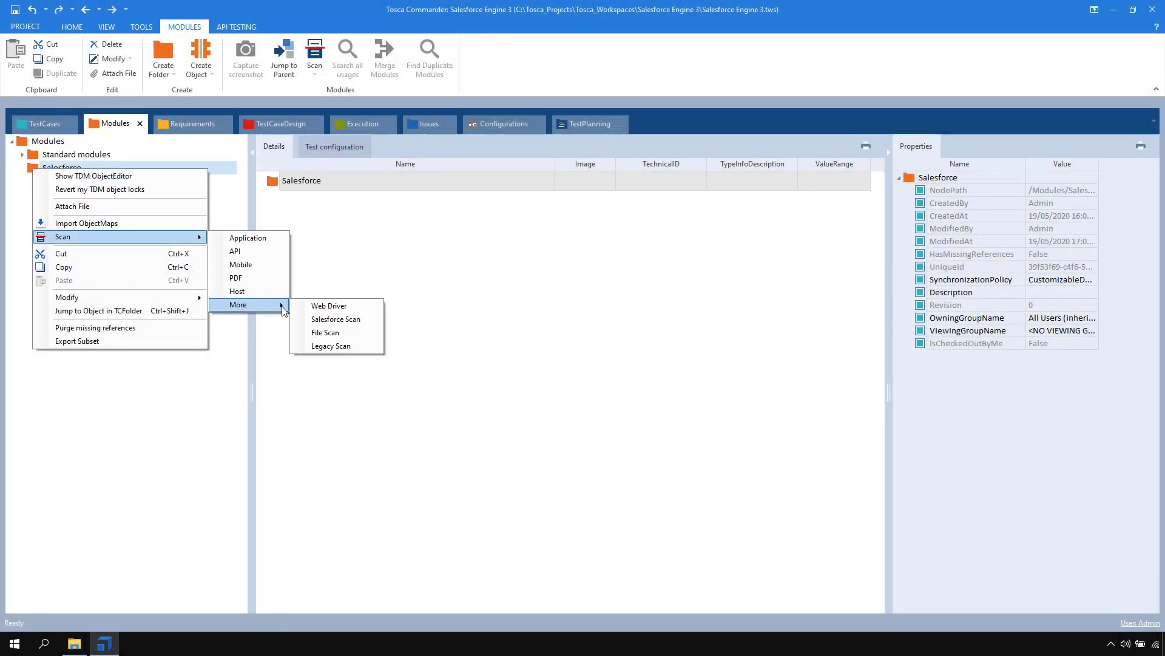
left_click(328, 320)
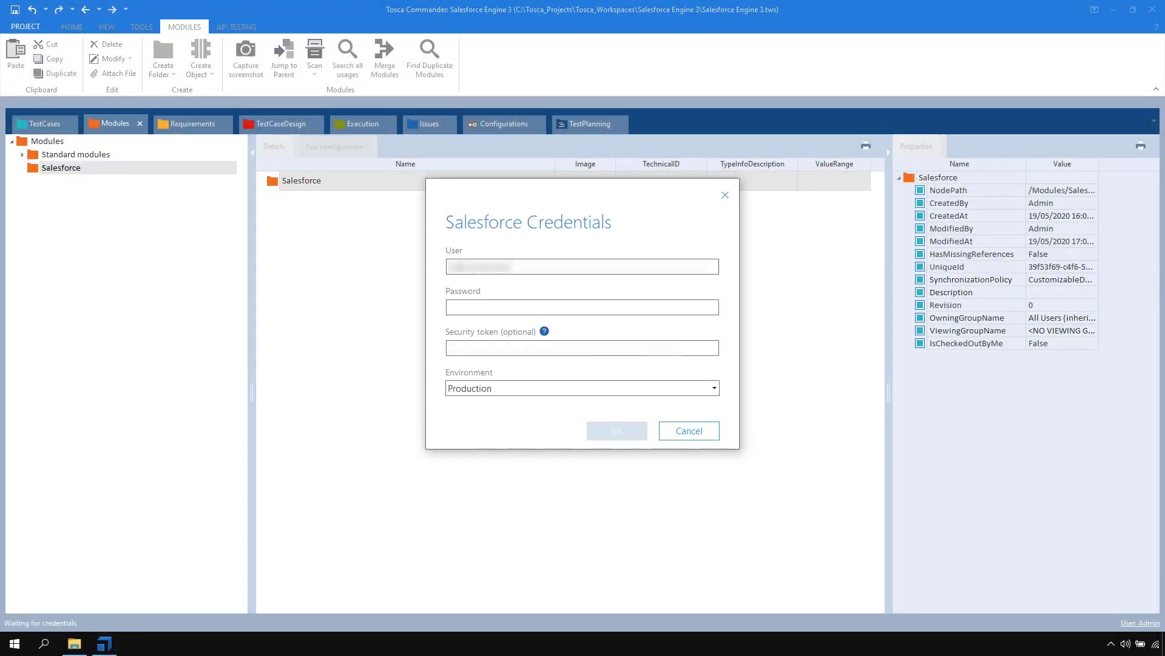
type("[blurred user name]")
left_click(463, 308)
type("**********")
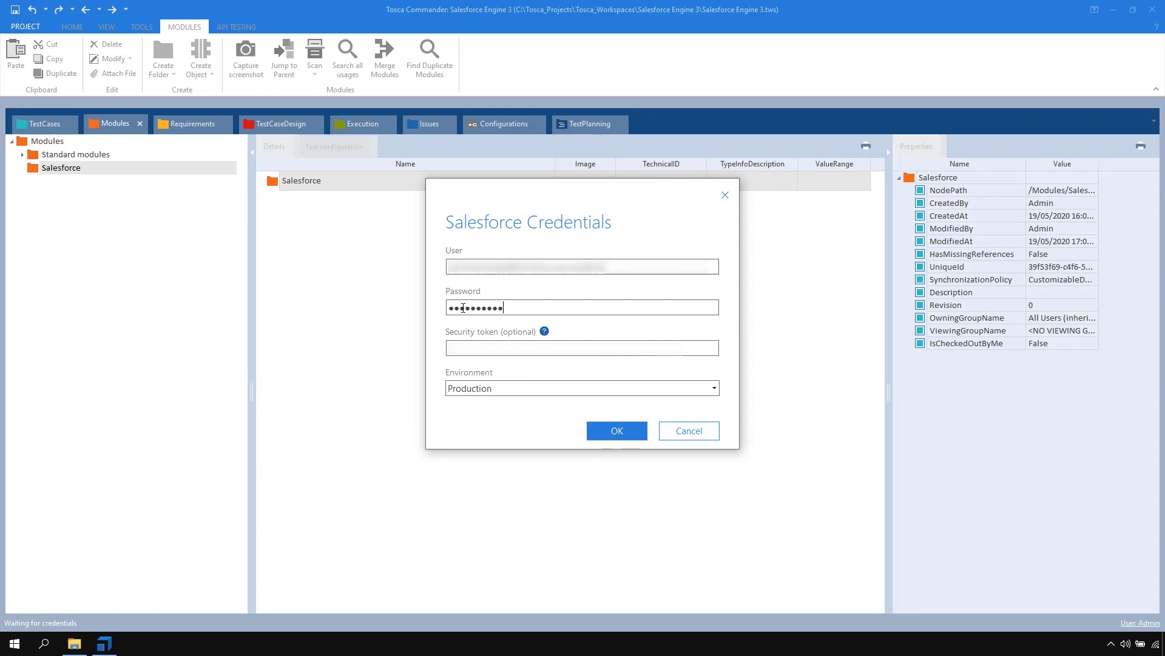
left_click(619, 429)
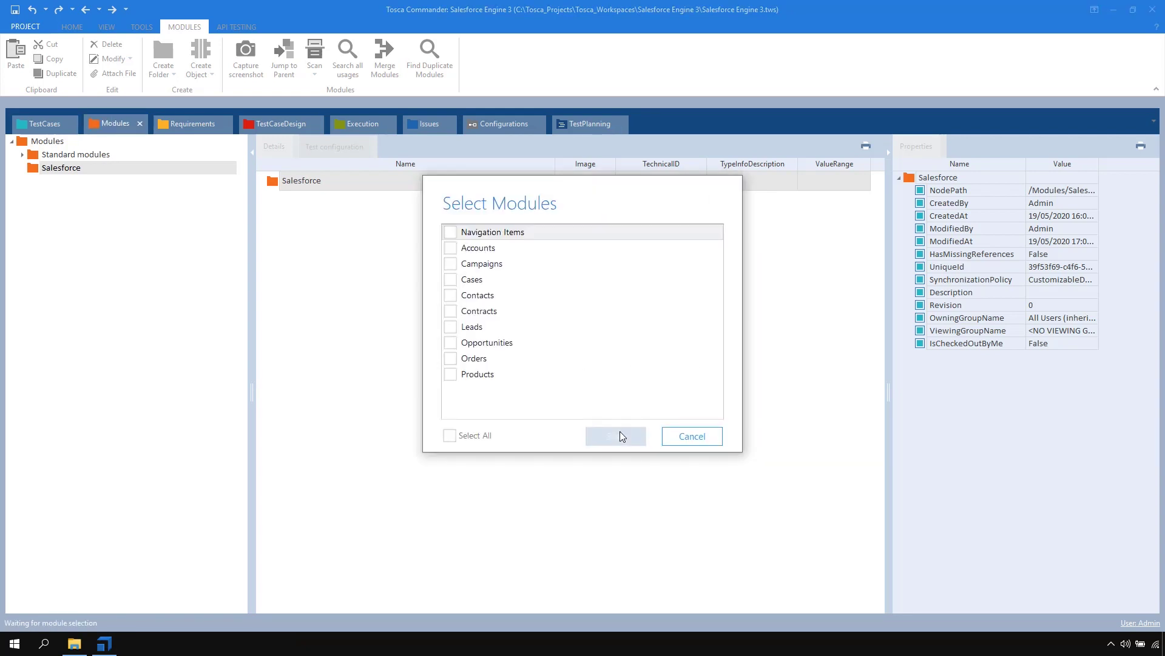
Select the Navigation Items, Opportunities and Accounts modules and scan them
left_click(451, 232)
left_click(450, 342)
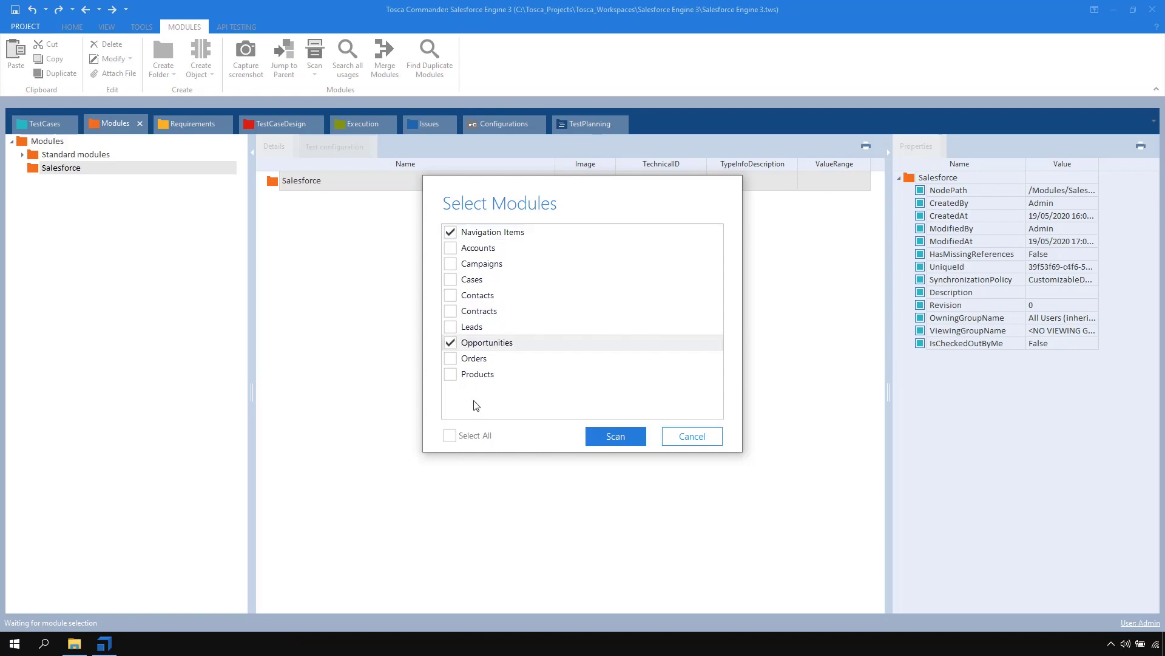
left_click(451, 247)
left_click(450, 295)
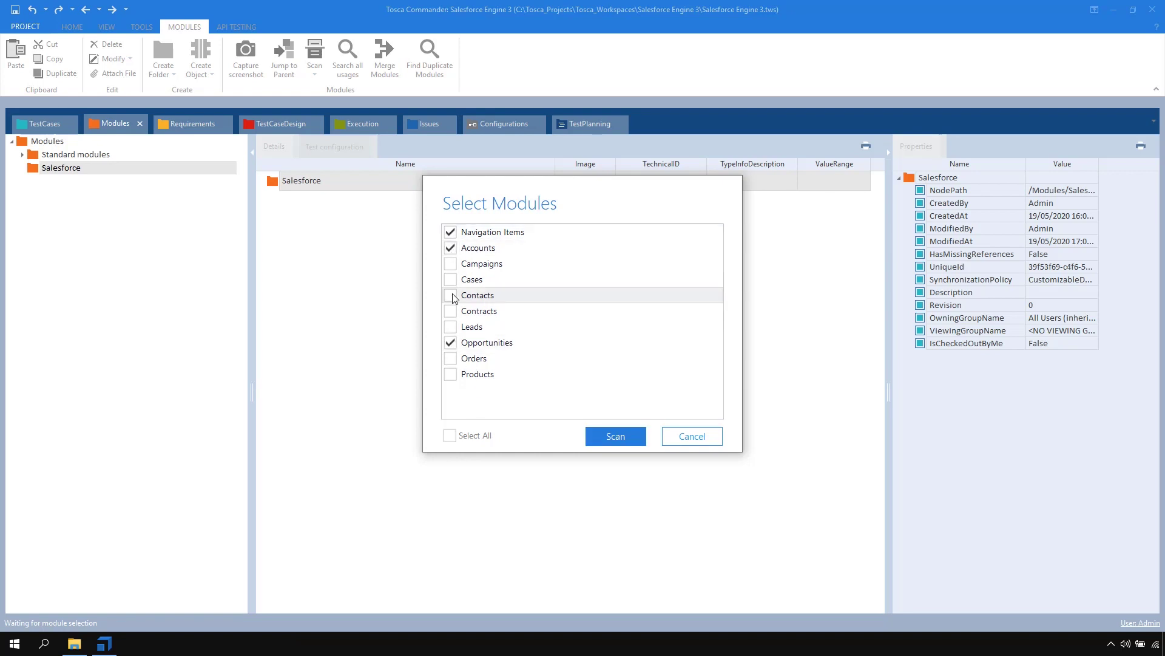
left_click(602, 436)
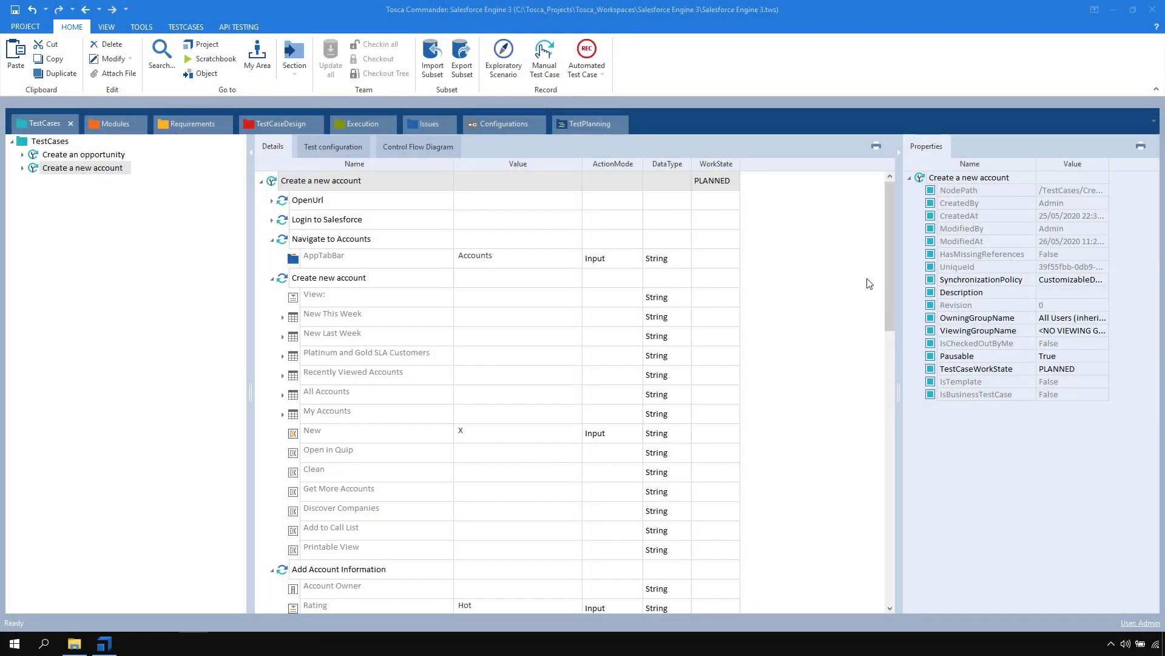
Review the test steps and values of the "Create a new account" test case from account information to Save
left_click_drag(890, 258, 897, 372)
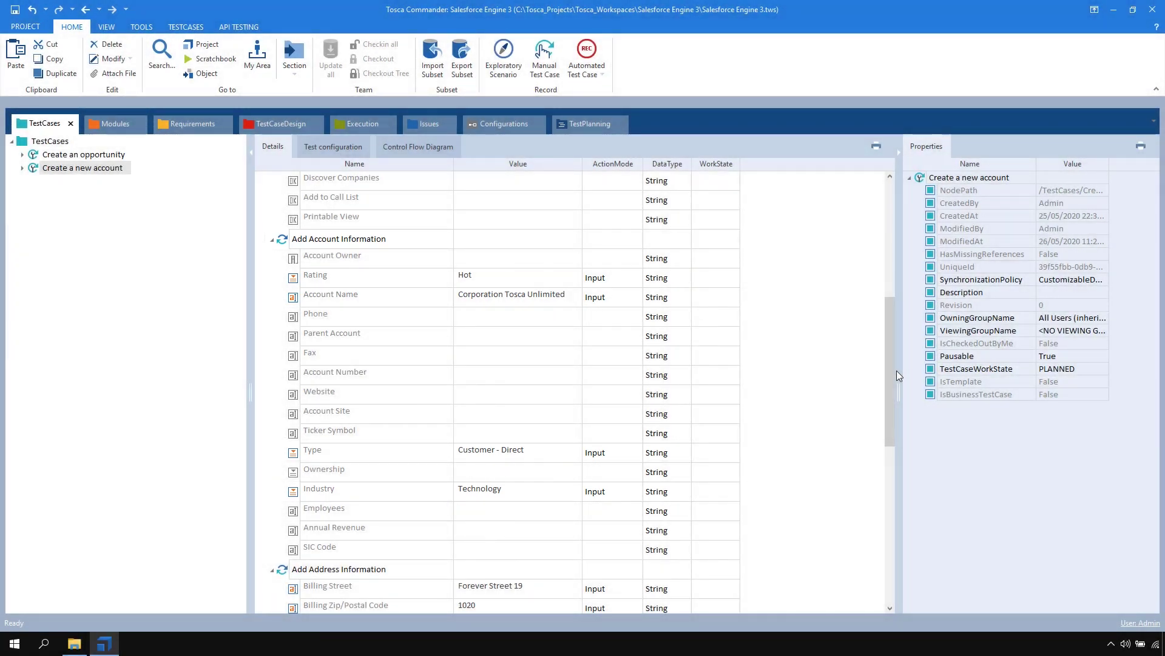
left_click_drag(897, 370, 885, 458)
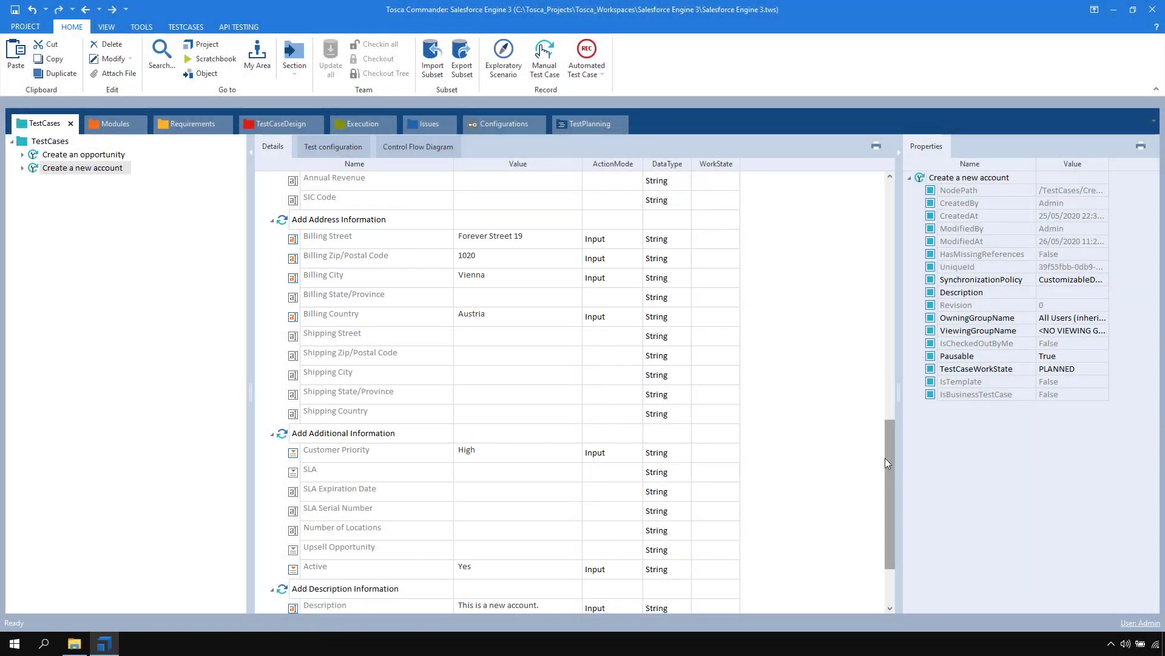
left_click_drag(888, 458, 887, 508)
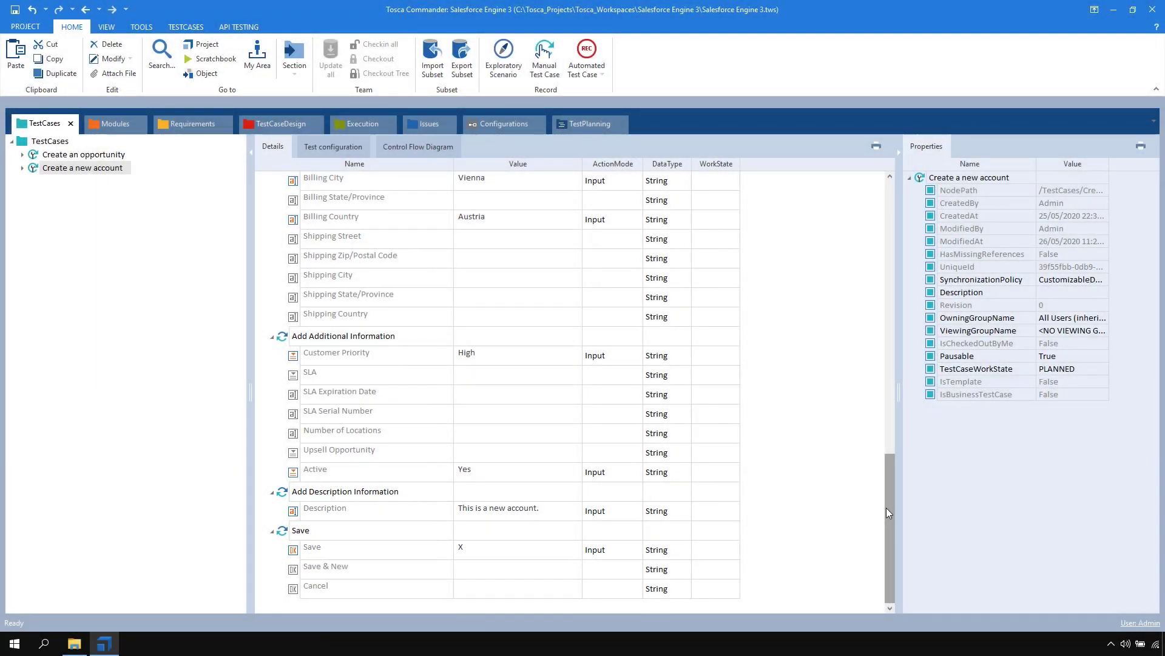
left_click_drag(886, 508, 890, 234)
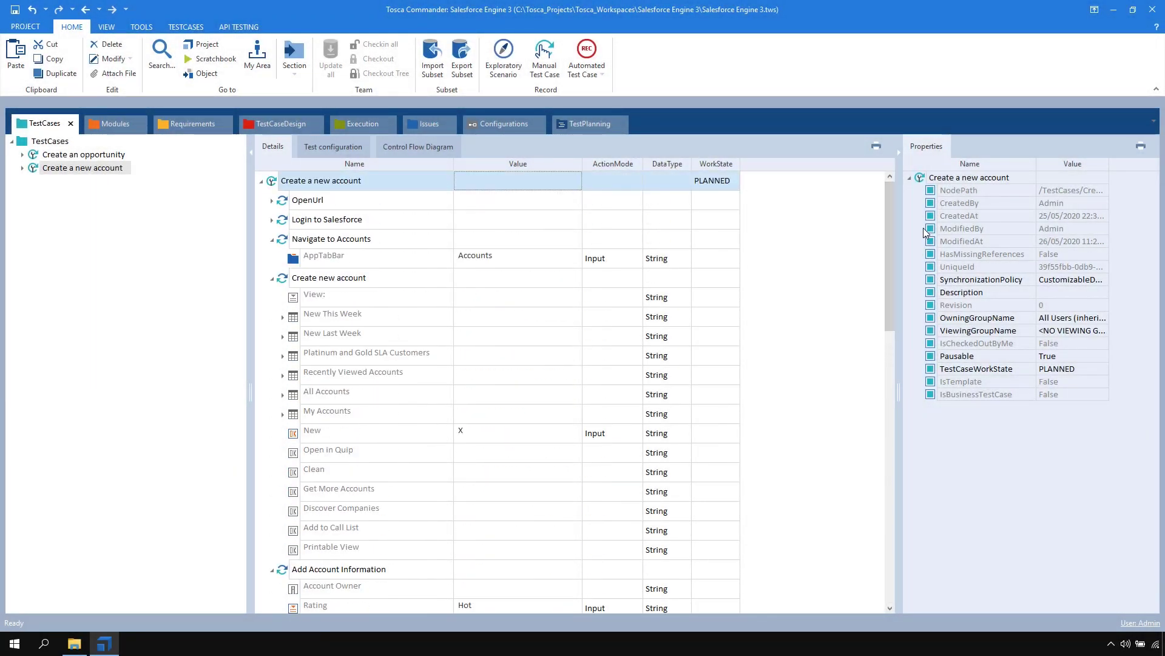
Set the Browser test configuration parameter of "Create a new account" to InternetExplorer and return to its details
left_click(342, 151)
left_click(409, 200)
type("InternetExplorer")
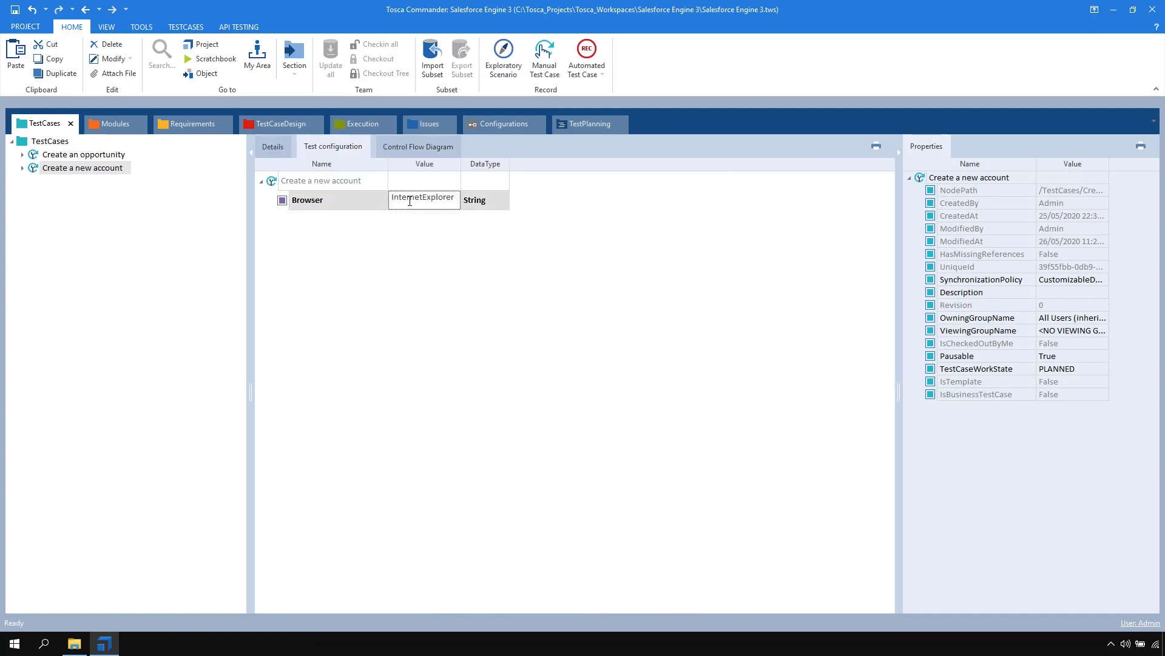
key("Return")
left_click(270, 151)
Run the "Create a new account" test case in ScratchBook, then return to Tosca Commander and close the ScratchBook window
right_click(273, 180)
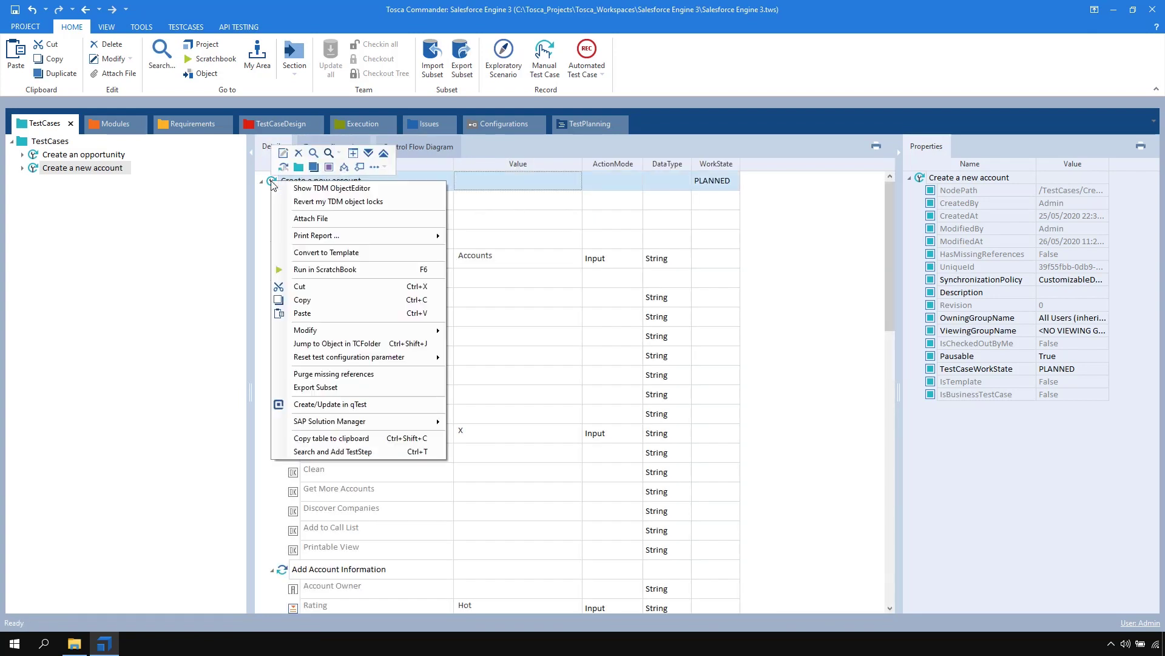
left_click(318, 271)
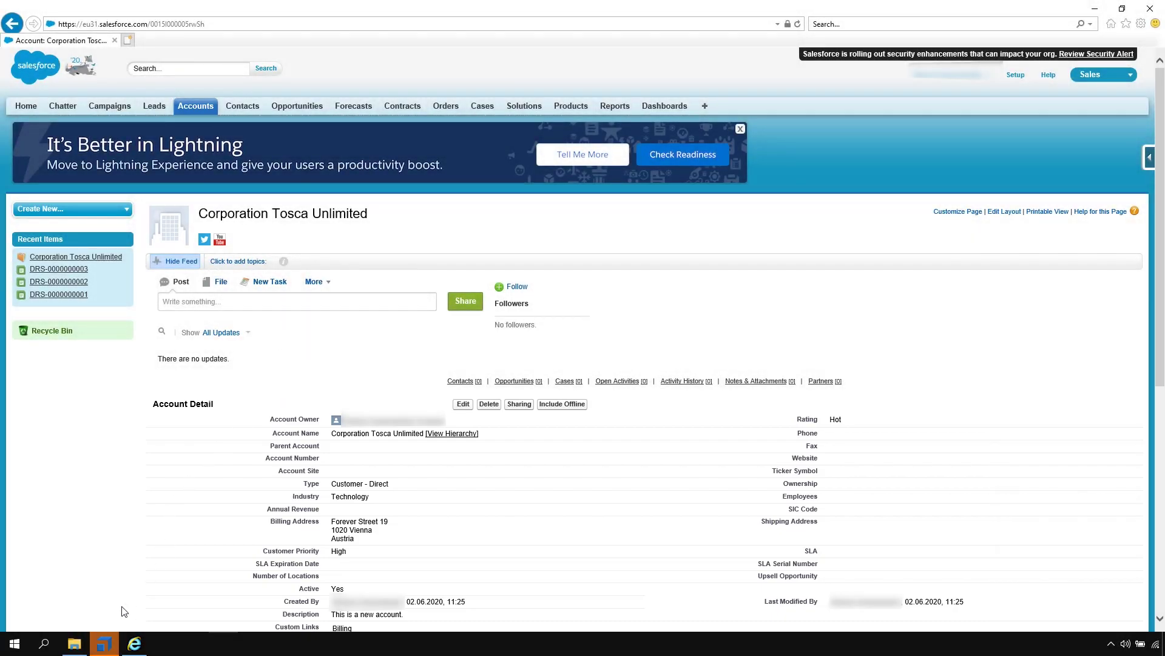
left_click(111, 644)
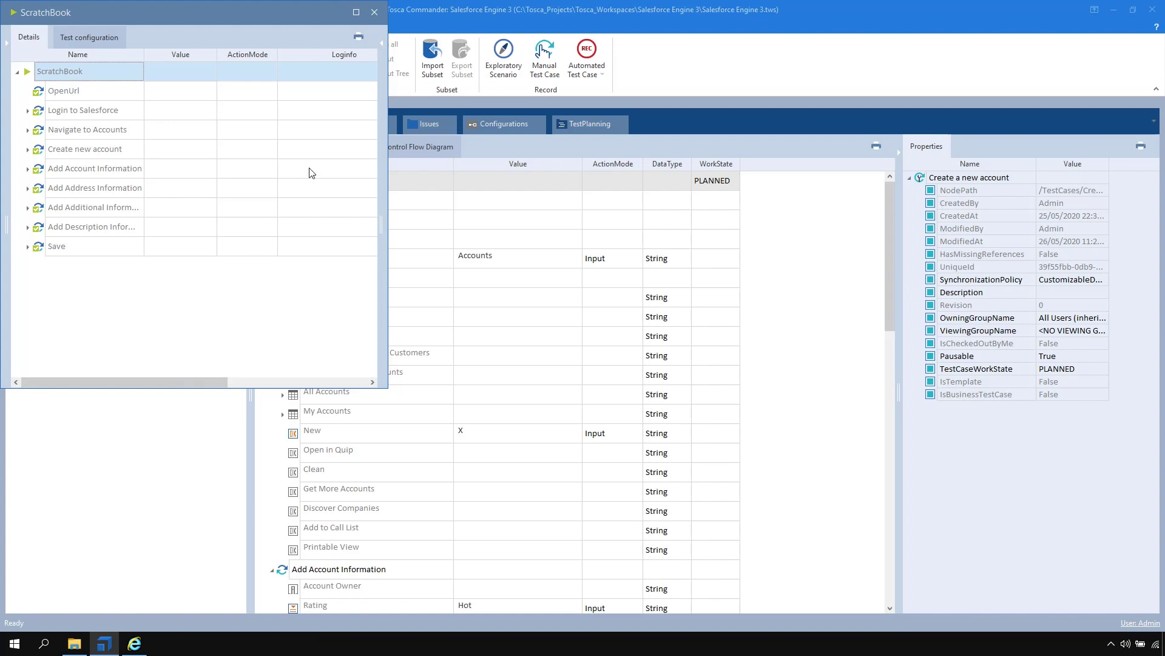
left_click(375, 12)
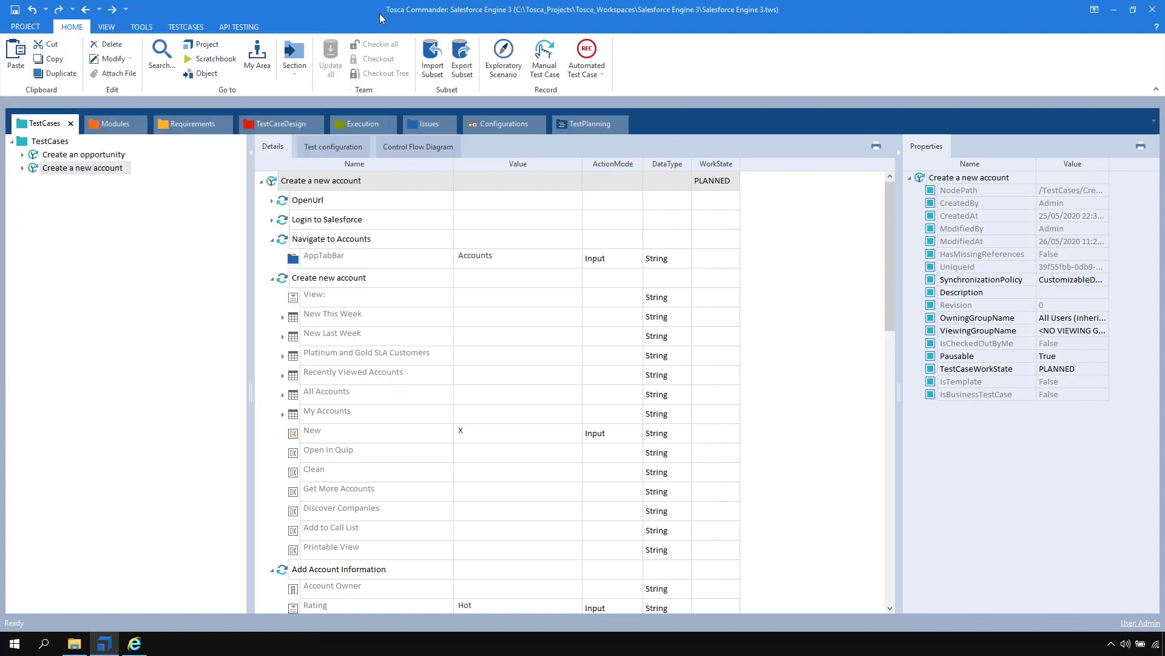
Change the Browser test configuration parameter of "Create a new account" to Chrome and return to its details
left_click(321, 152)
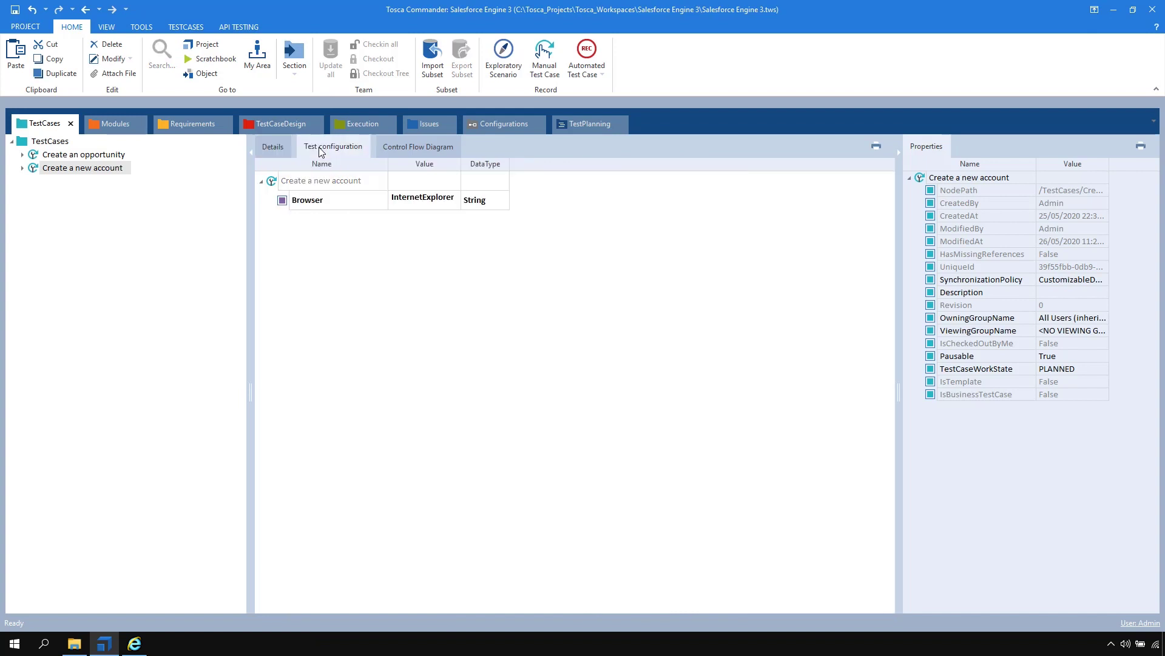
left_click(390, 201)
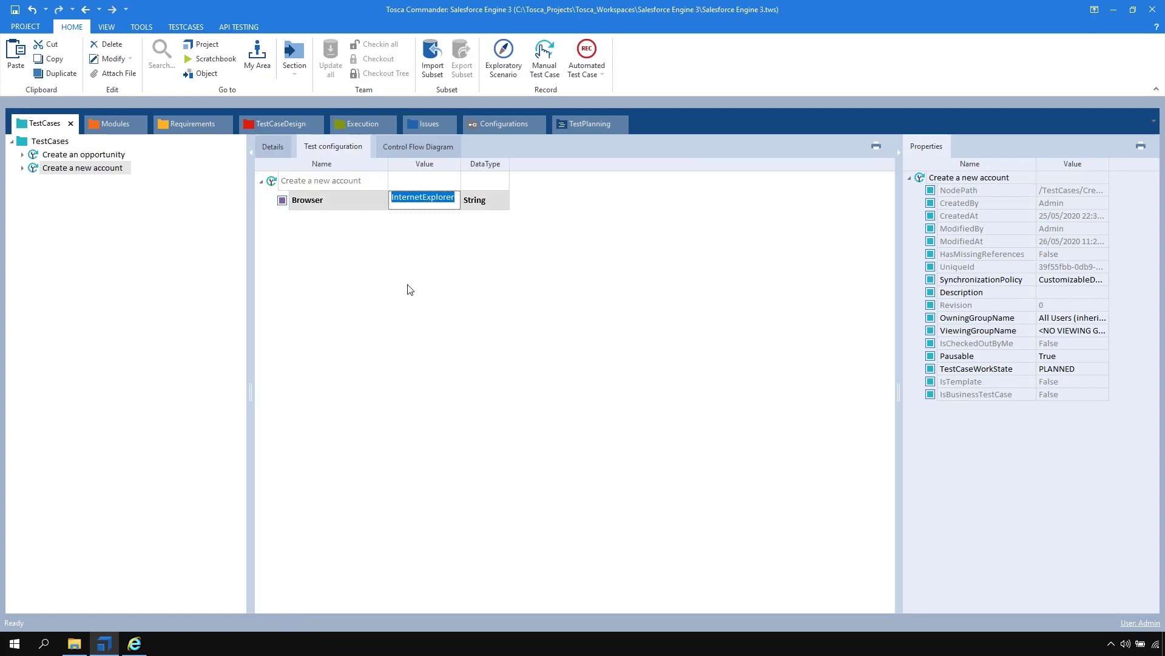
type("Chrome")
left_click(273, 146)
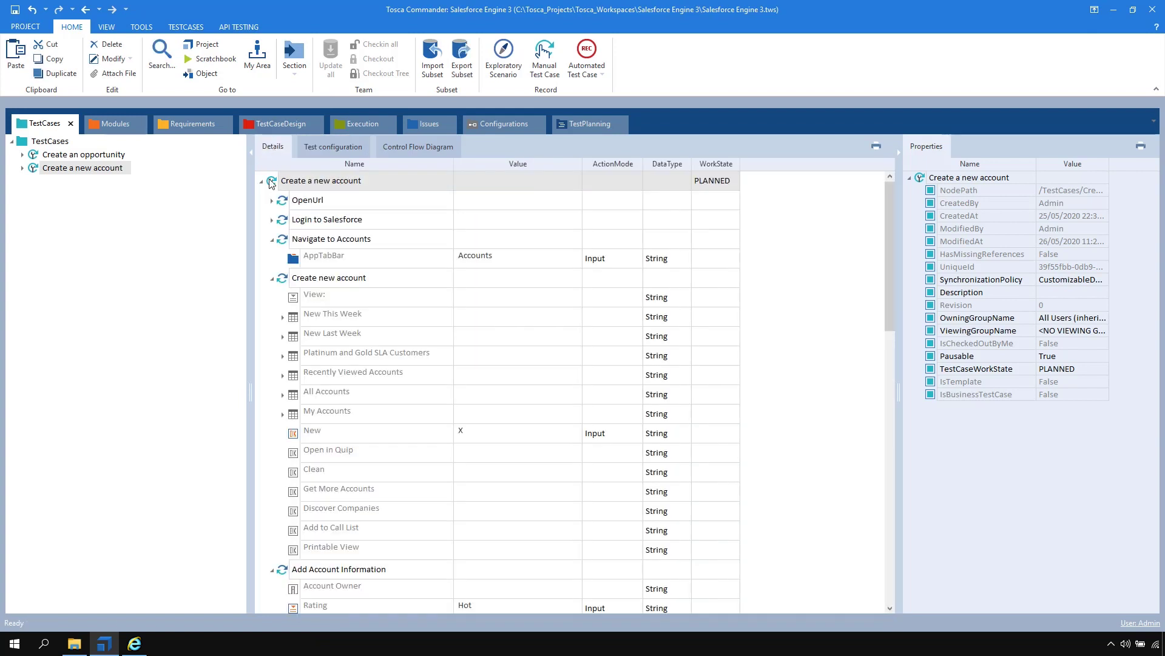
Run the "Create a new account" test case in ScratchBook on Chrome and open the Accounts list in Salesforce Lightning
right_click(273, 185)
left_click(324, 268)
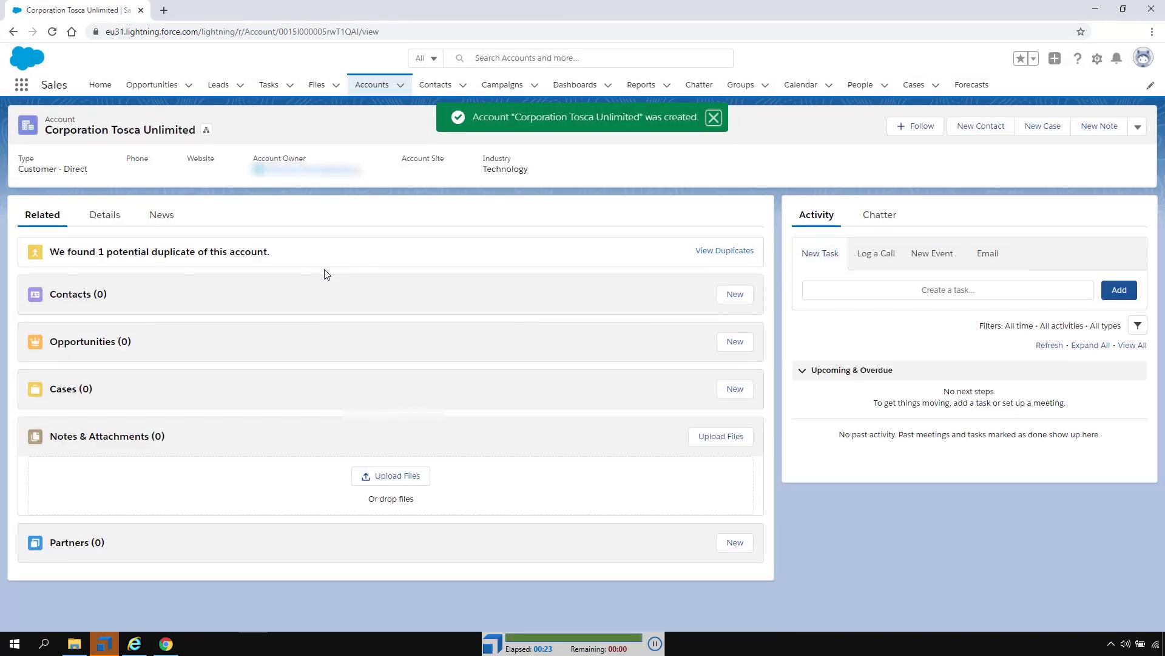
left_click(367, 88)
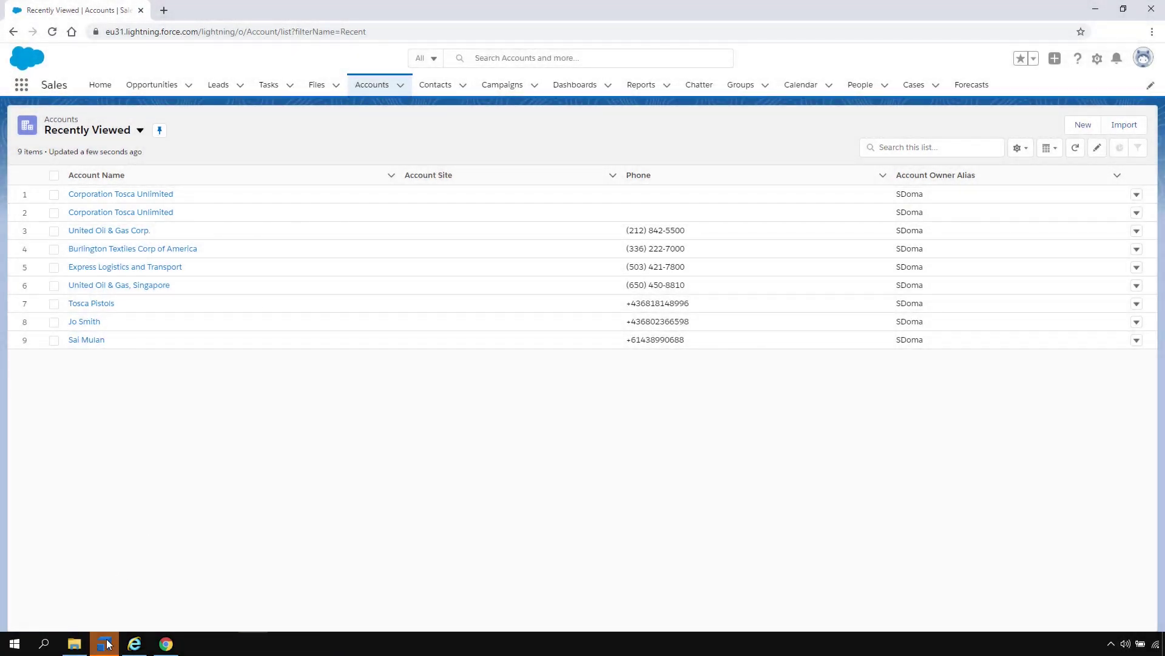
Switch back to Tosca Commander and close the ScratchBook window
left_click(106, 644)
left_click(367, 29)
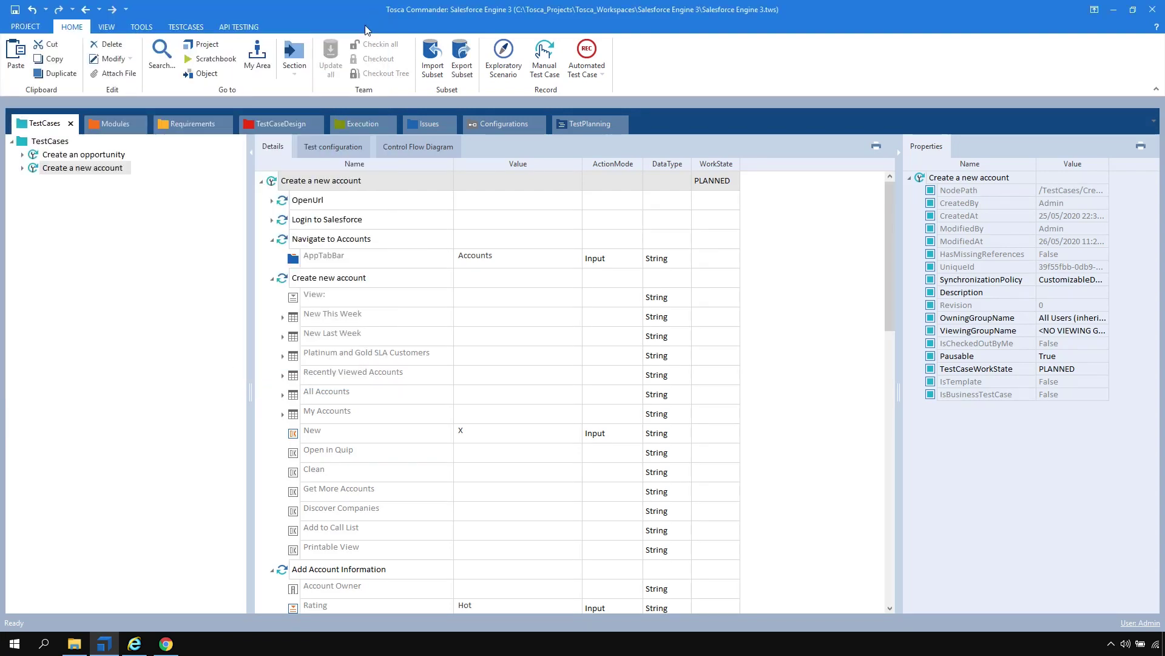